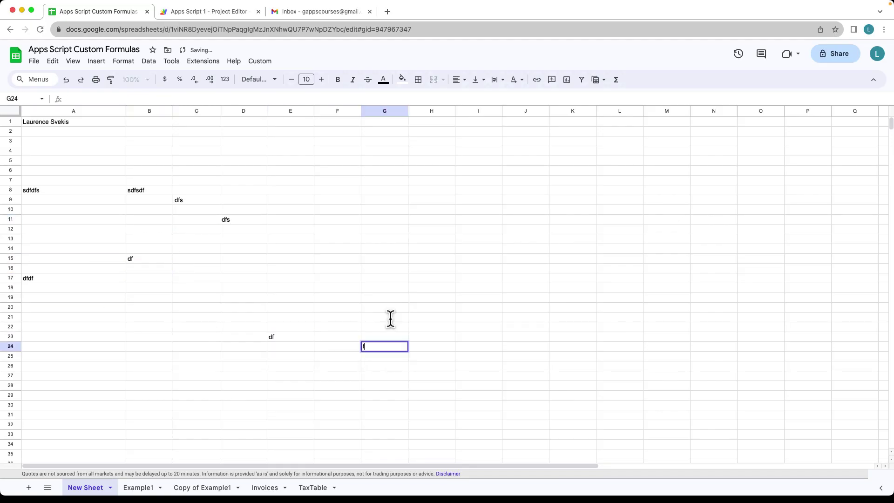
text(d)
- Enter test text in a few cells, then run Custom > clear on cell A8
click(384, 277)
text(sdfsdfdsf)
drag(243, 278, 204, 294)
text(s)
click(37, 189)
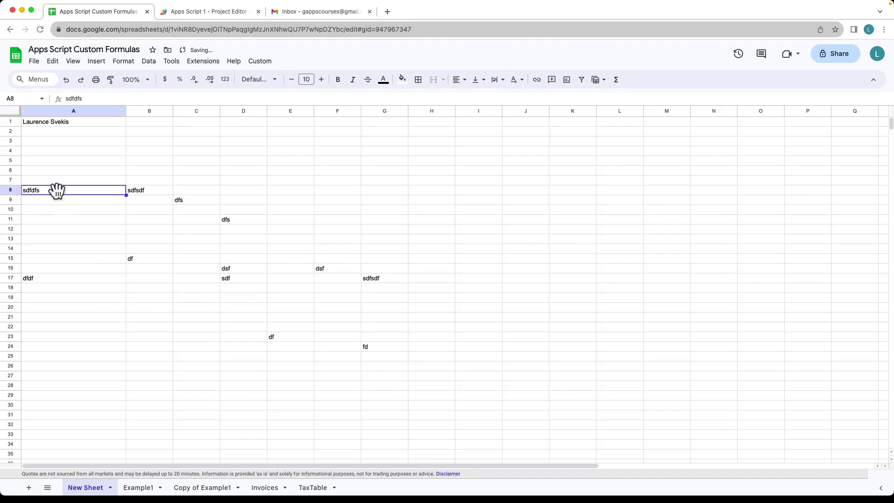
click(260, 61)
click(275, 79)
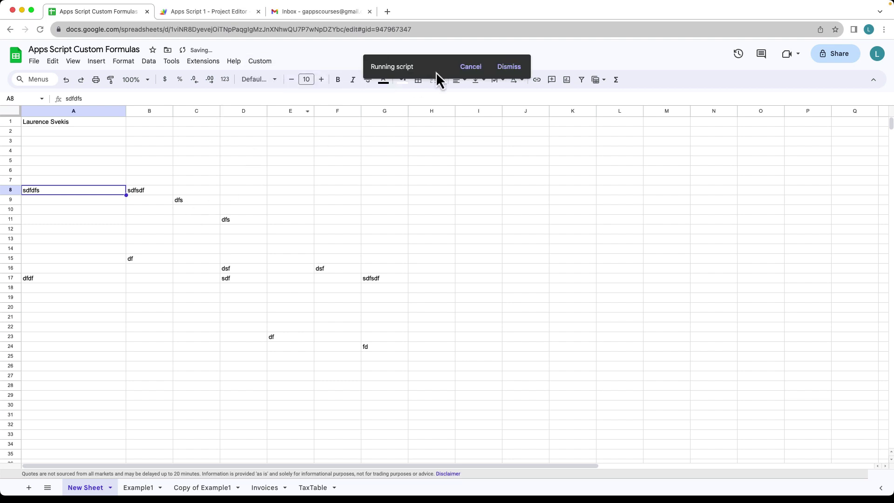
- Select the block A7:H27 and run Custom > clear to blank all test entries
drag(70, 180, 434, 366)
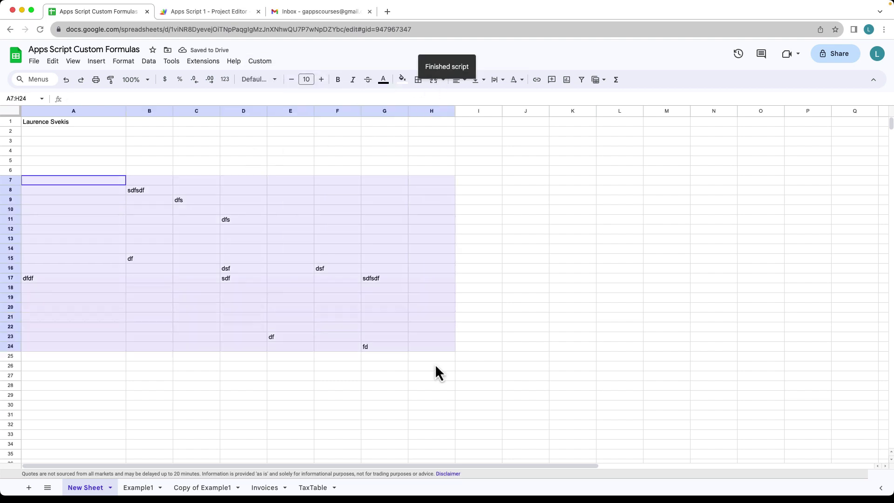
click(260, 61)
click(276, 80)
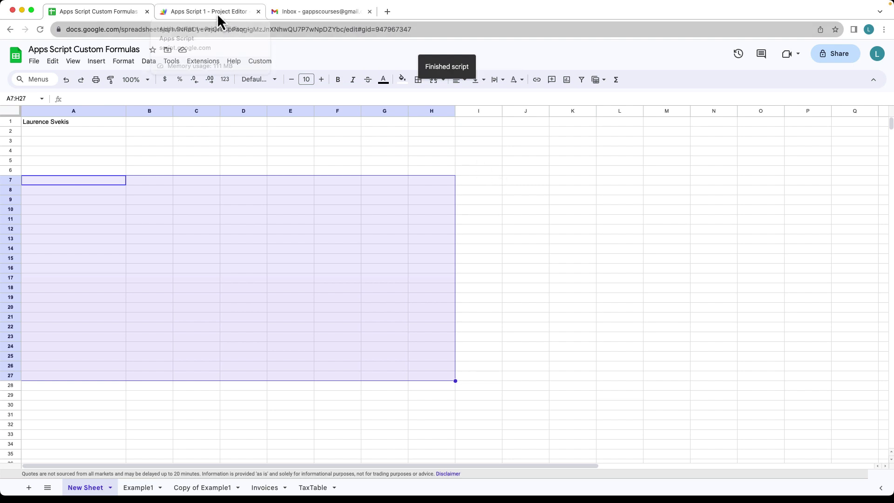
click(144, 160)
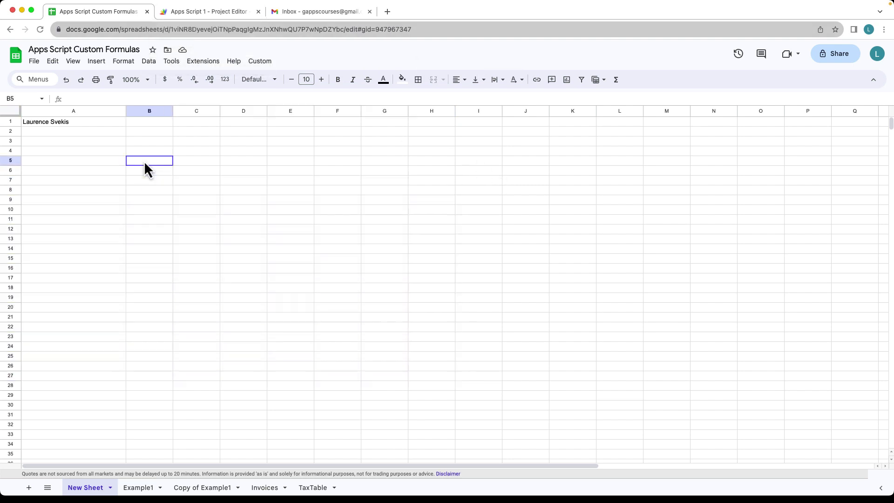
click(258, 62)
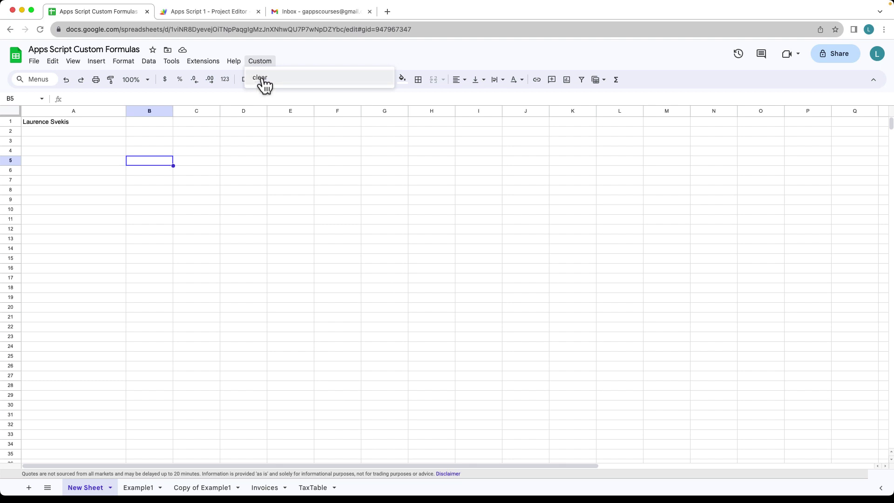
- Switch to the Apps Script editor and select the delCells function body (lines 9–11)
click(183, 12)
click(196, 288)
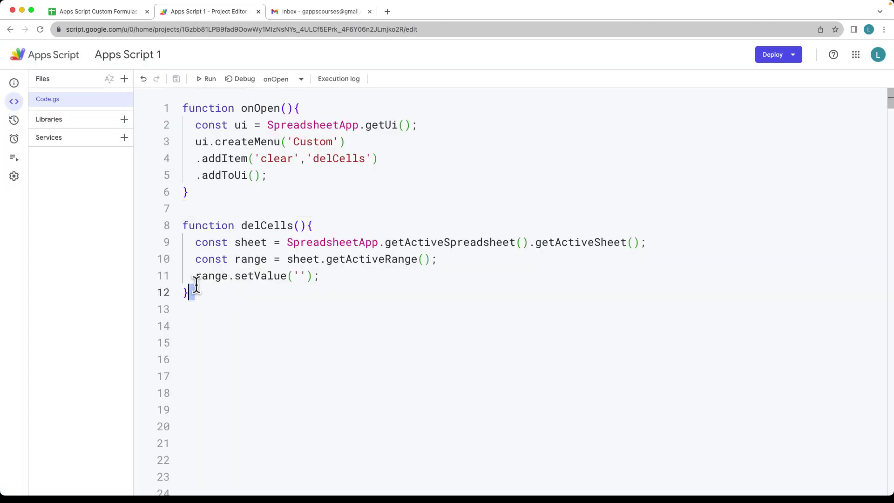
drag(196, 287, 150, 233)
click(255, 272)
mouse_move(321, 276)
mouse_down()
mouse_move(142, 232)
mouse_move(137, 241)
mouse_up()
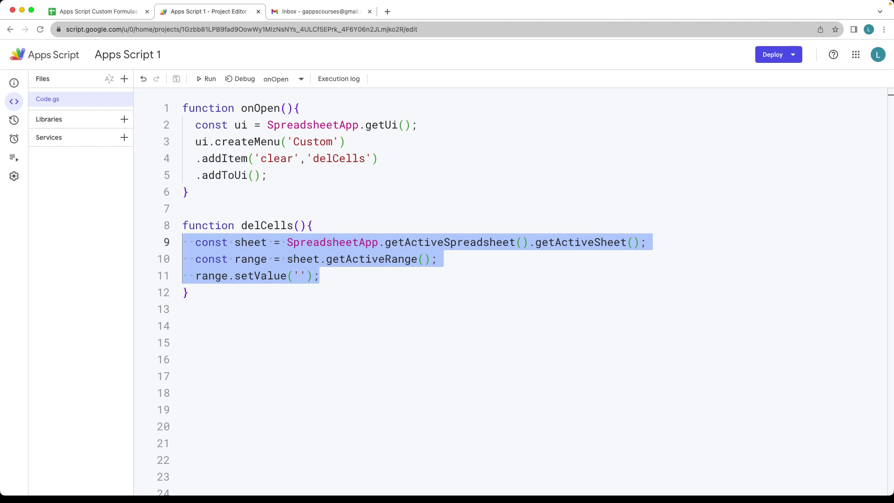
- Check the spreadsheet tab briefly, then return to the Apps Script project editor
key(ctrl+1)
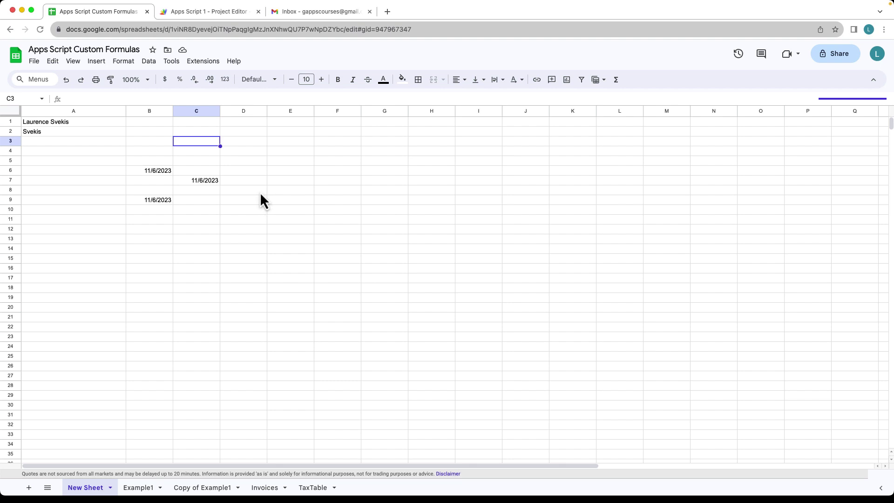
click(206, 63)
click(209, 15)
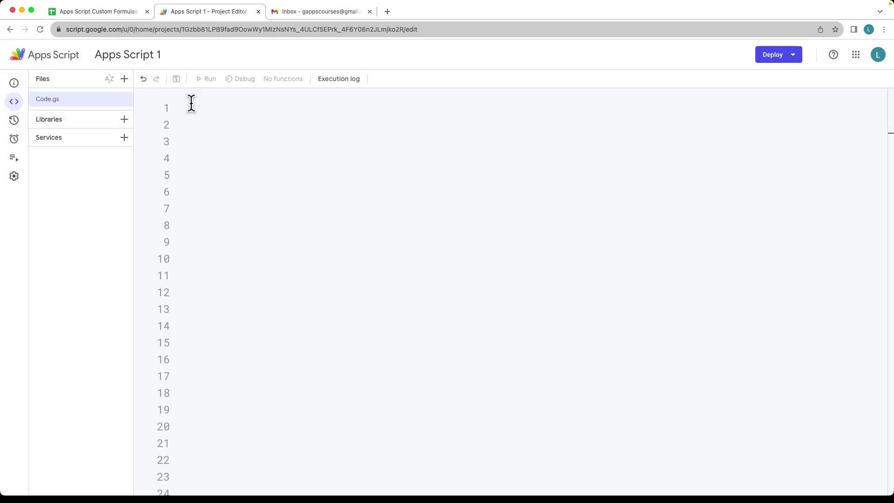
- Inside onOpen, write const ui = SpreadsheetApp.getUi() using autocomplete
click(198, 101)
text(fu)
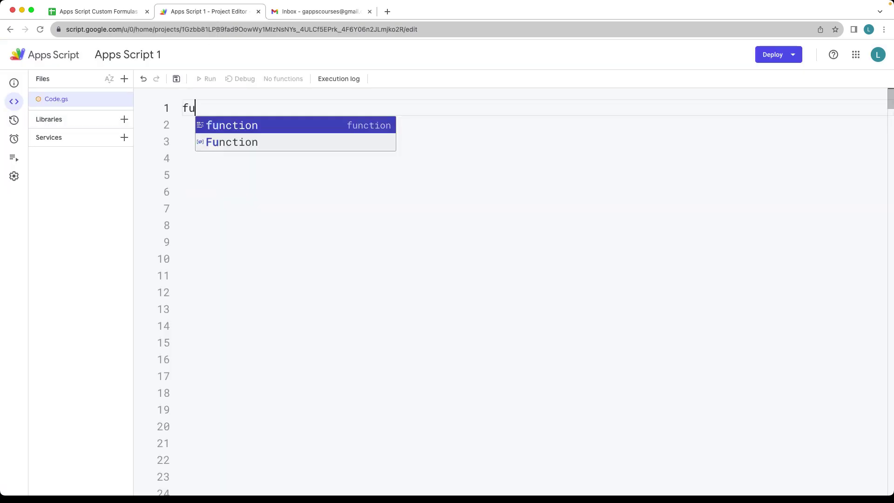
text(nction )
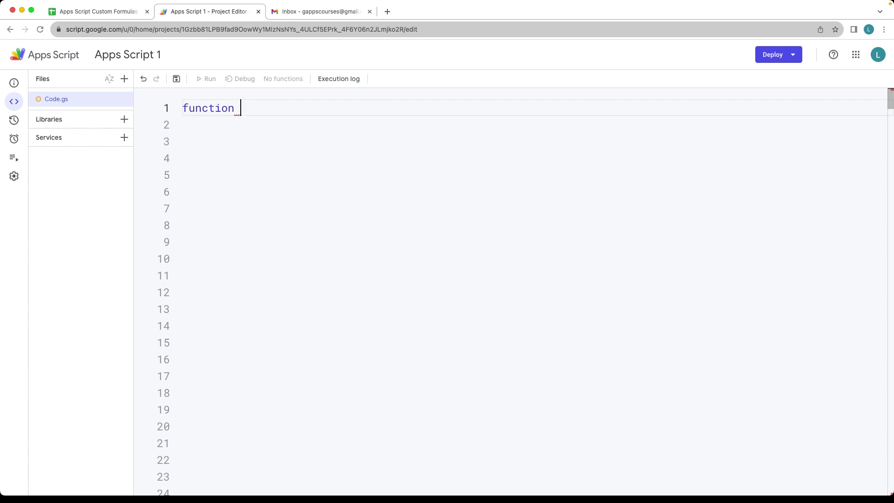
text(onOpen())
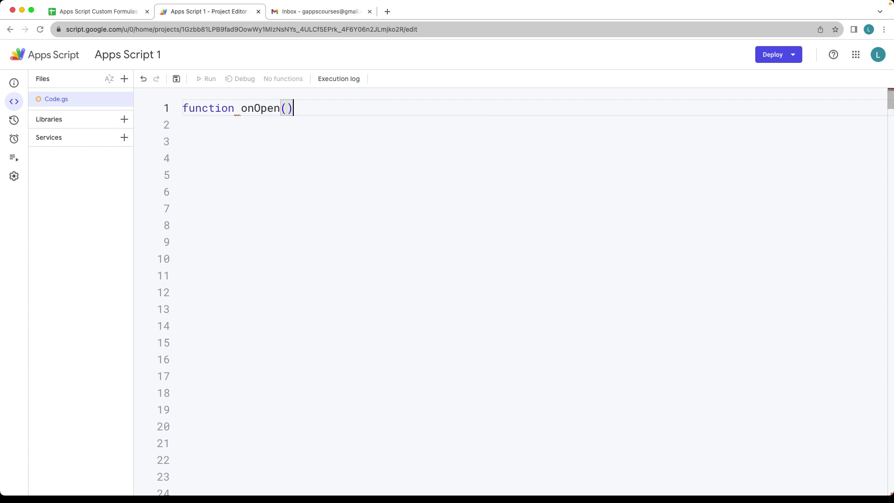
text({)
key(Return)
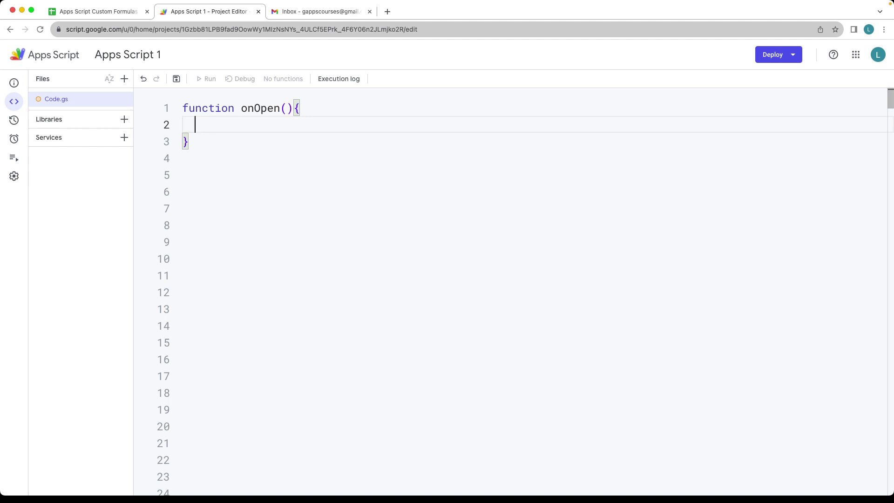
text(const ui =)
text( Sp)
key(Return)
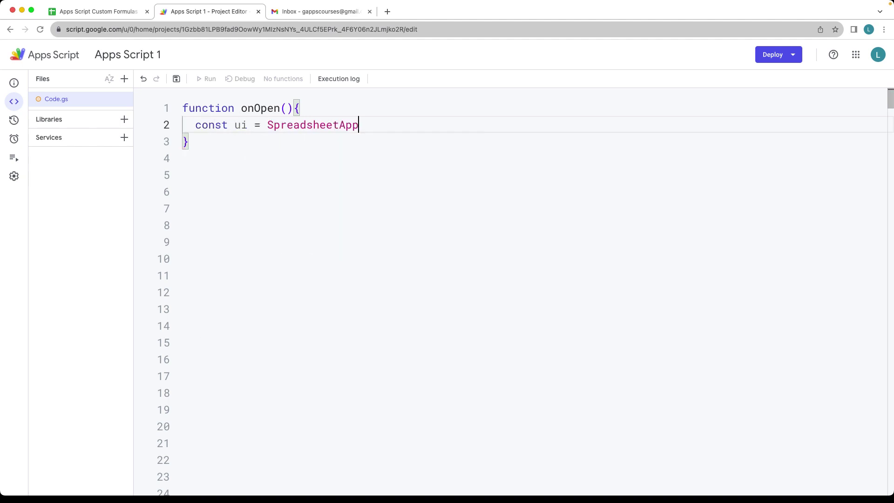
text(.get)
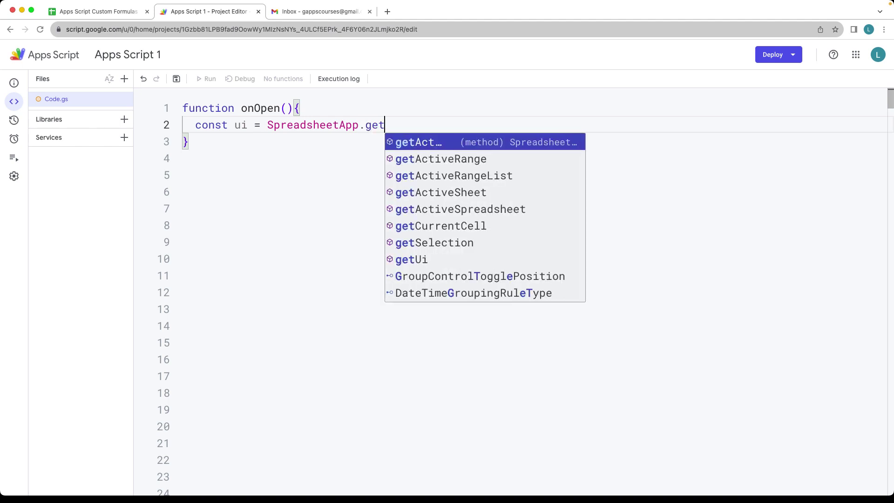
key(Down)
key(Down)
key(Down)
key(Down)
key(Down)
key(Down)
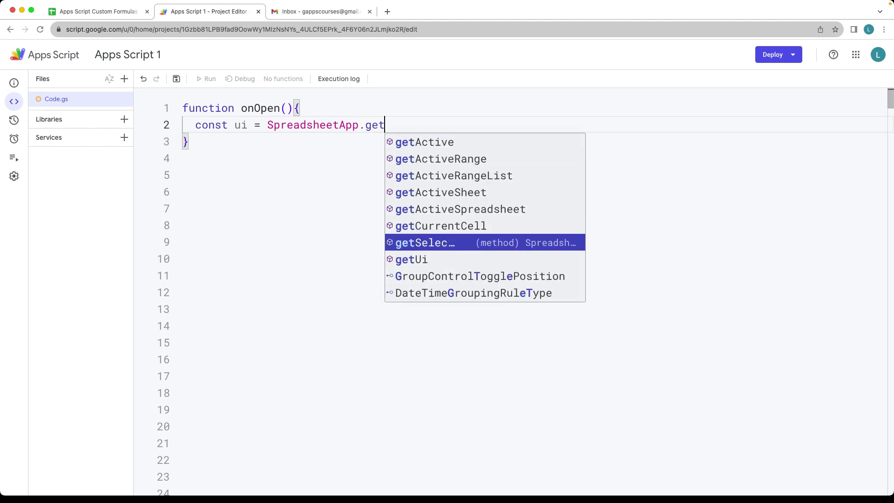
key(Down)
key(Return)
text(();)
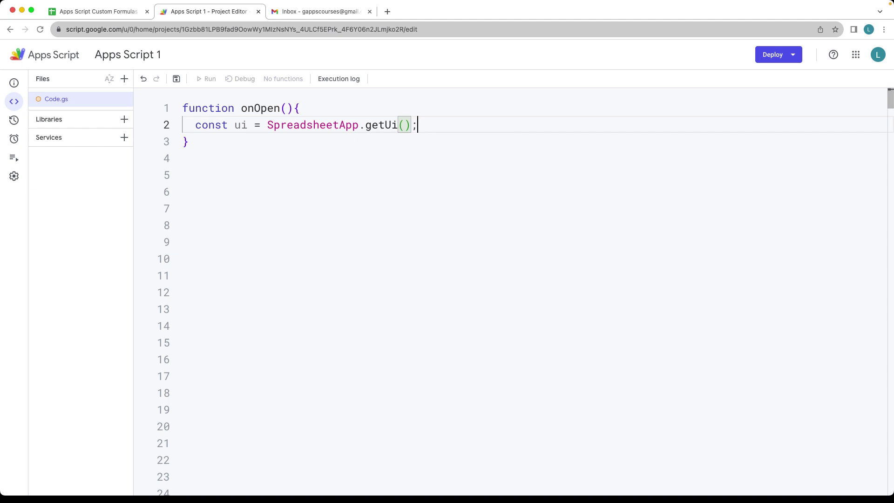
key(Return)
text(u)
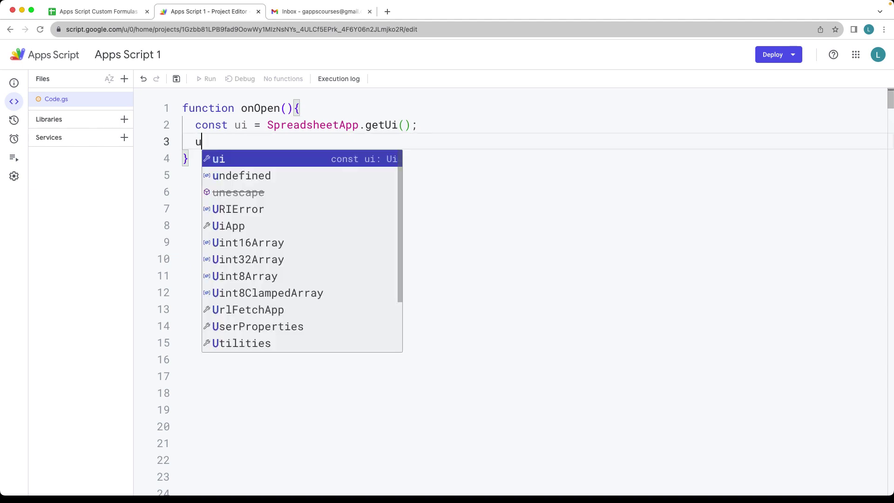
text(i.create)
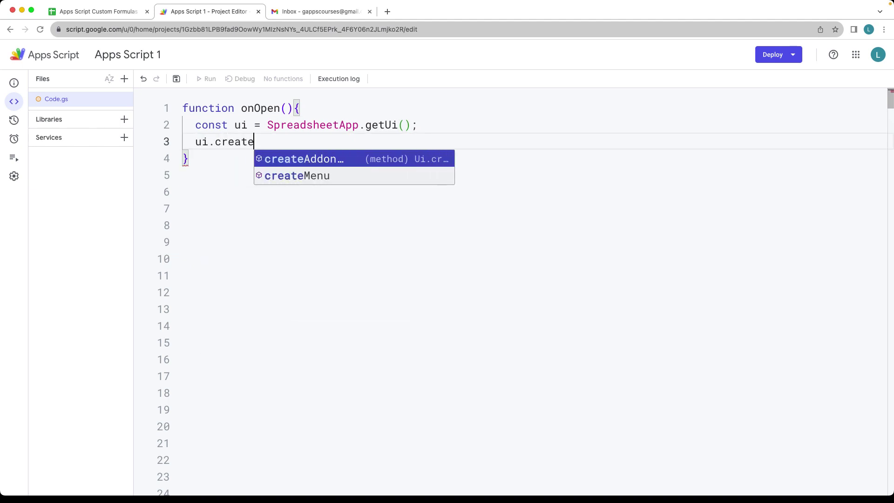
- Chain ui.createMenu('Custom').addItem('clear','delCells') on the following lines
key(Down)
key(Return)
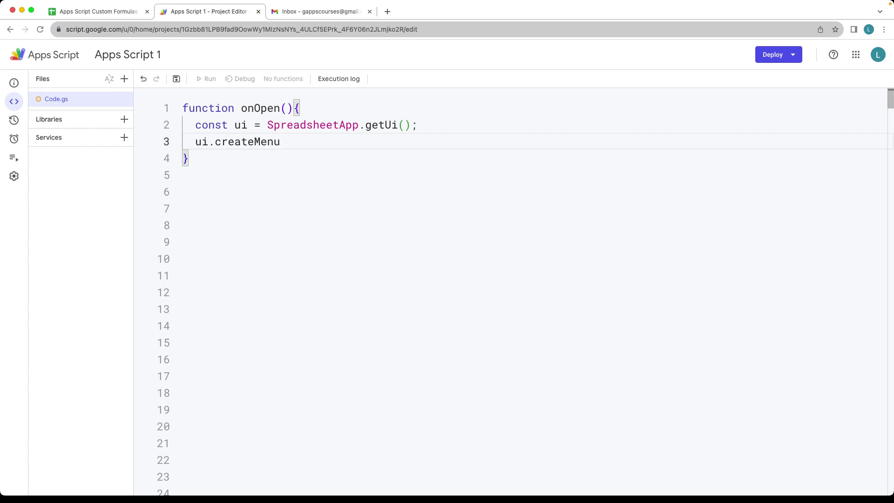
text((')
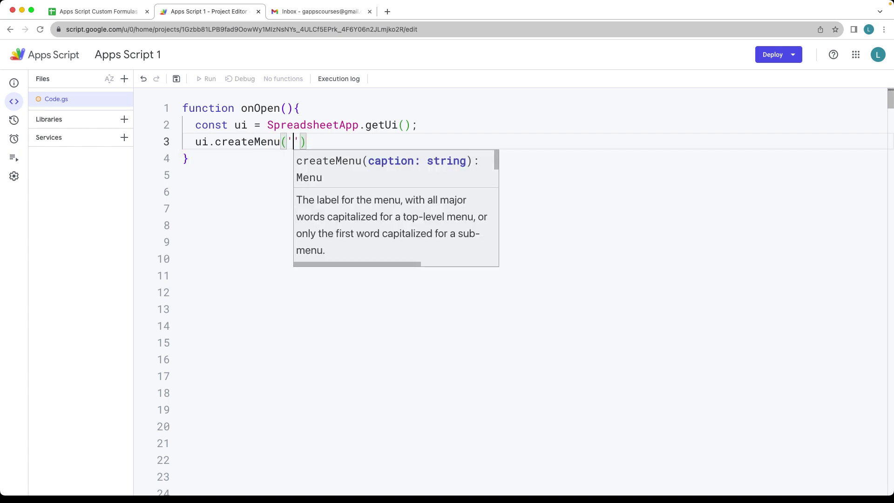
text(Custom)
key(Right)
key(Right)
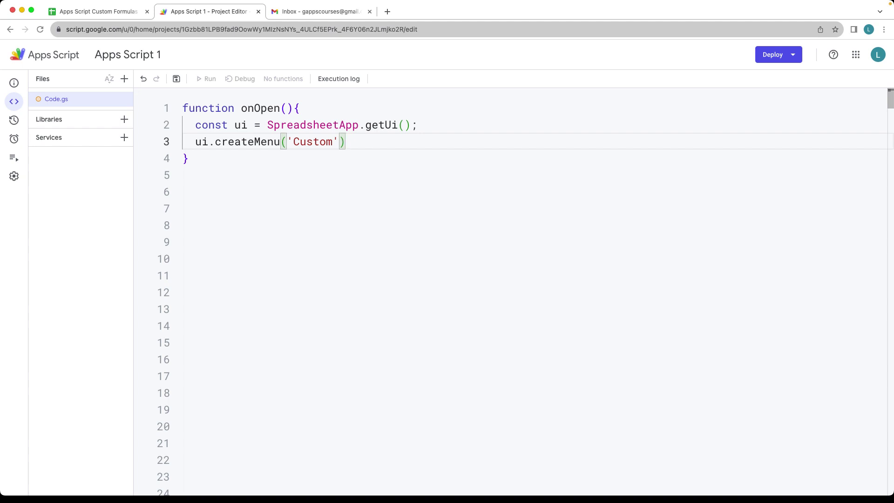
key(Return)
text(.a)
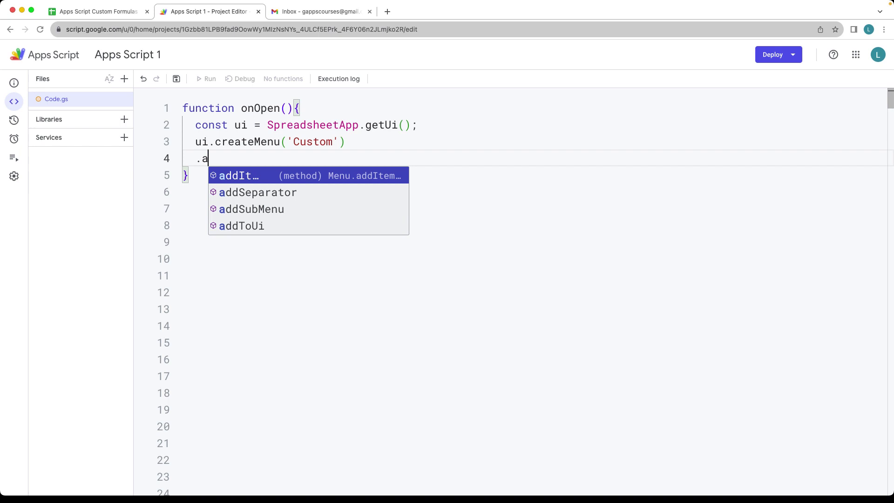
key(Tab)
text(()
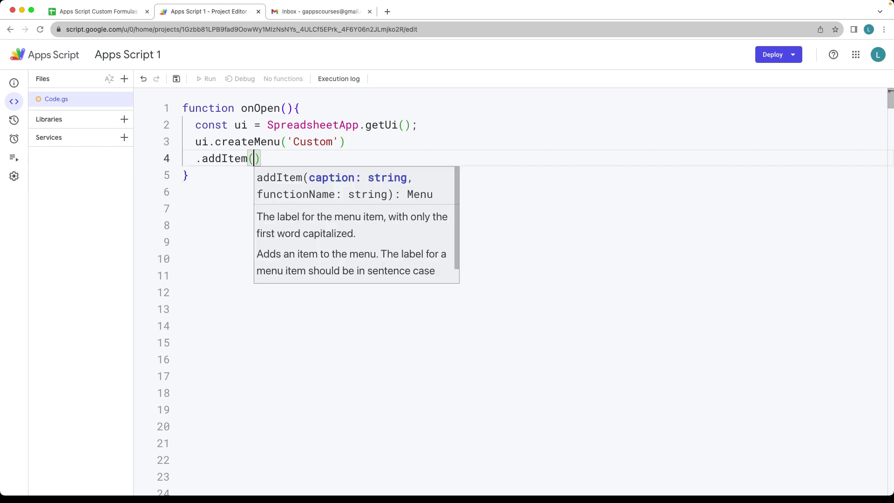
text('clear')
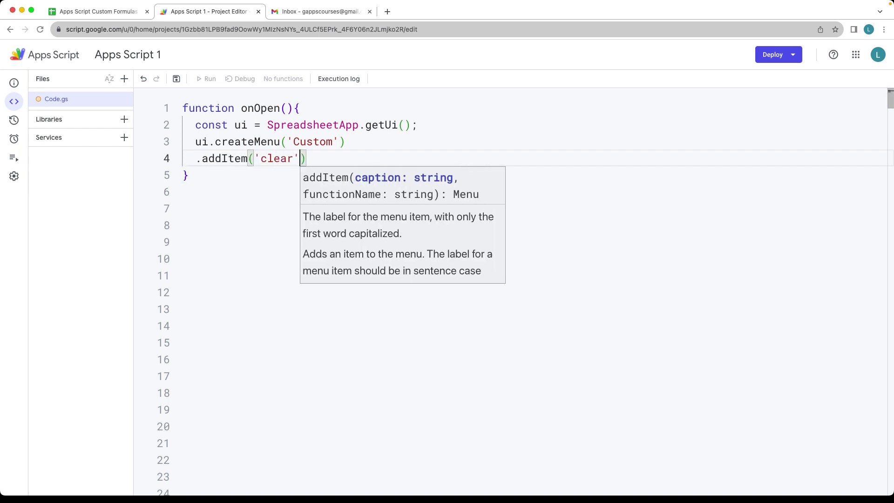
text(,)
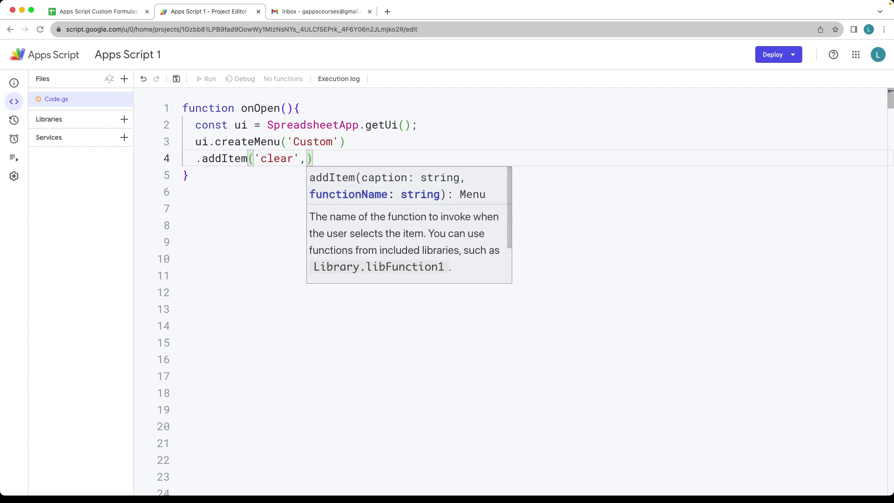
text('delCe)
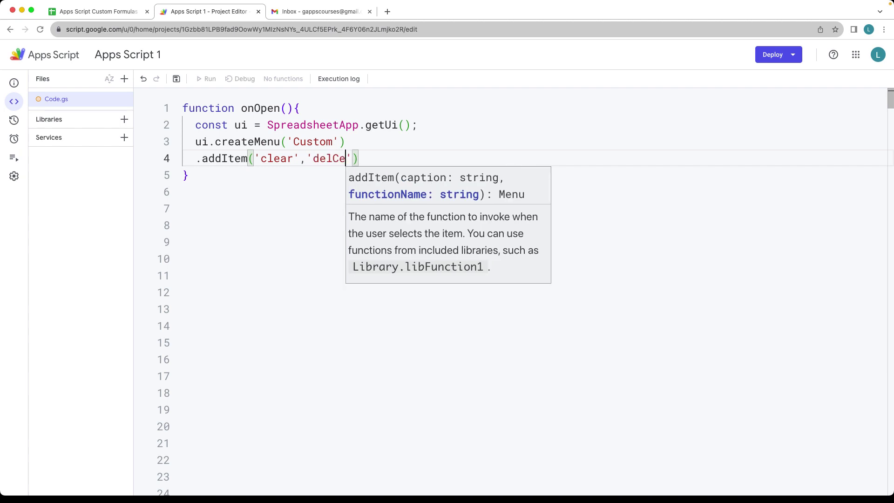
text(lls'))
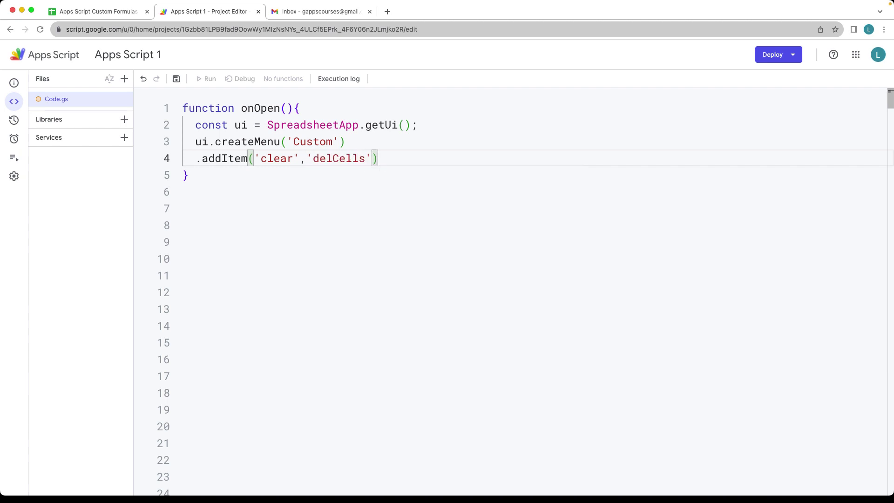
- Finish the chain with .addToUi(); and start a line for a second function
key(Return)
text(.add)
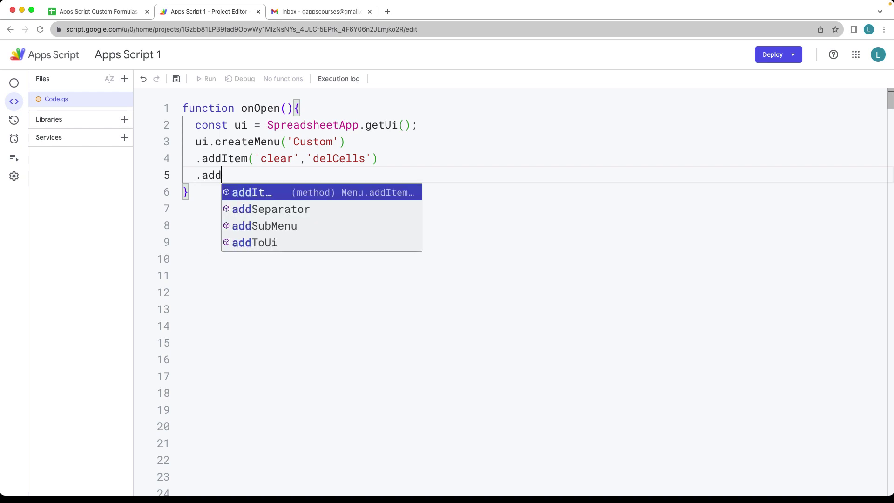
key(Down)
key(Down)
key(Down)
key(Return)
text(()
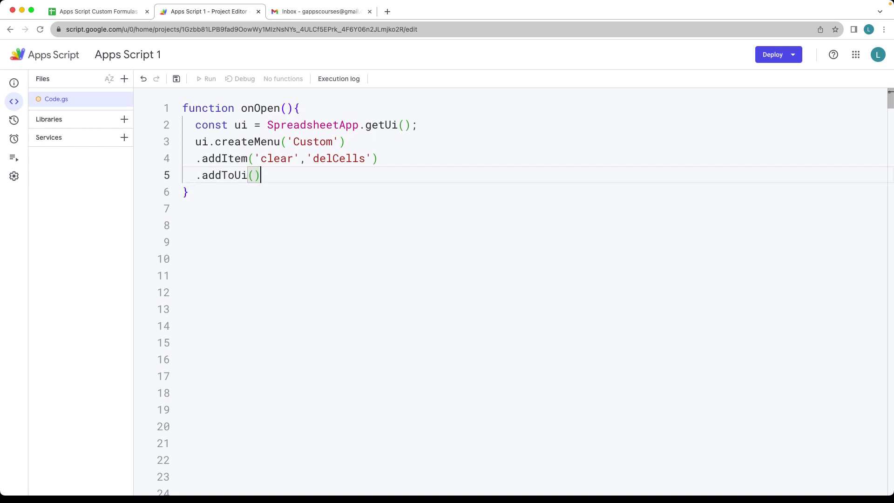
text();)
key(Down)
key(Down)
key(Return)
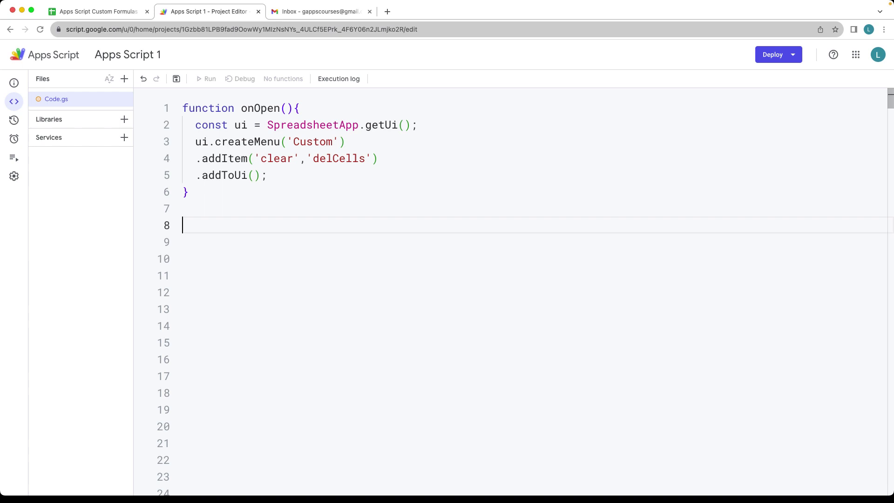
text(function del)
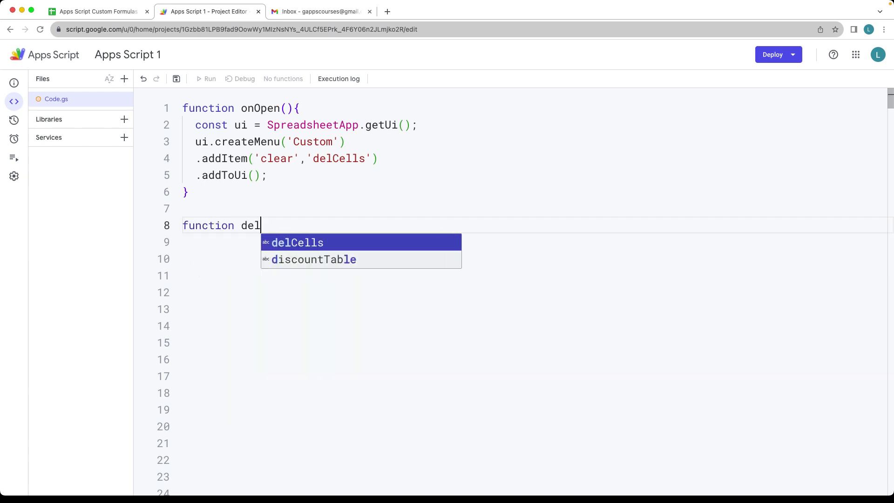
text(Cells())
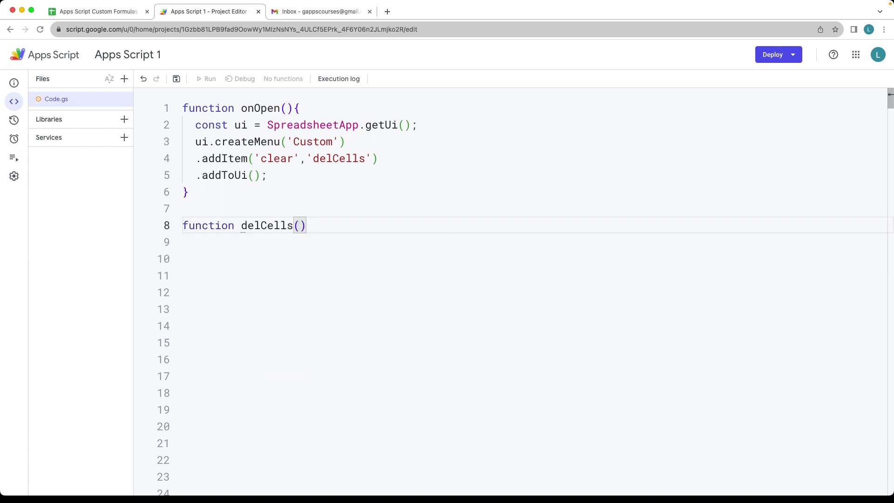
text({)
- In delCells, write SpreadsheetApp.getActiveSpreadsheet().getActiveSheet() via autocomplete
key(Return)
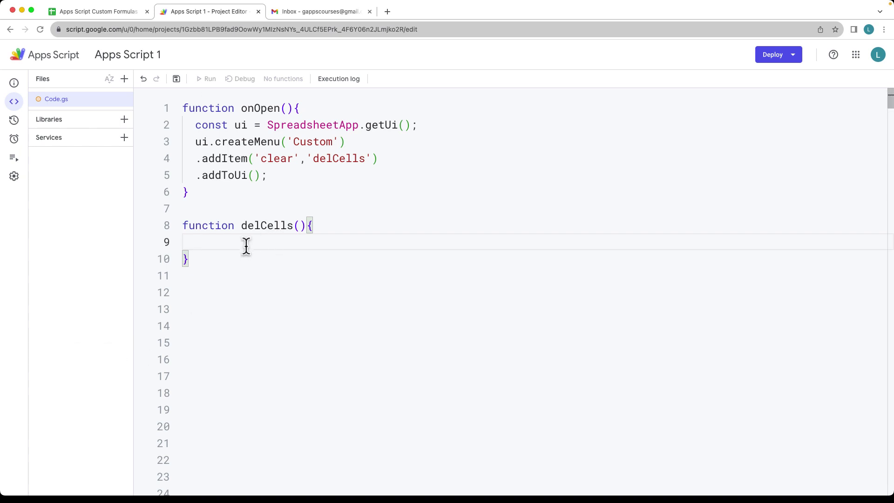
text(const )
text(sheet =)
text( Sp)
key(Return)
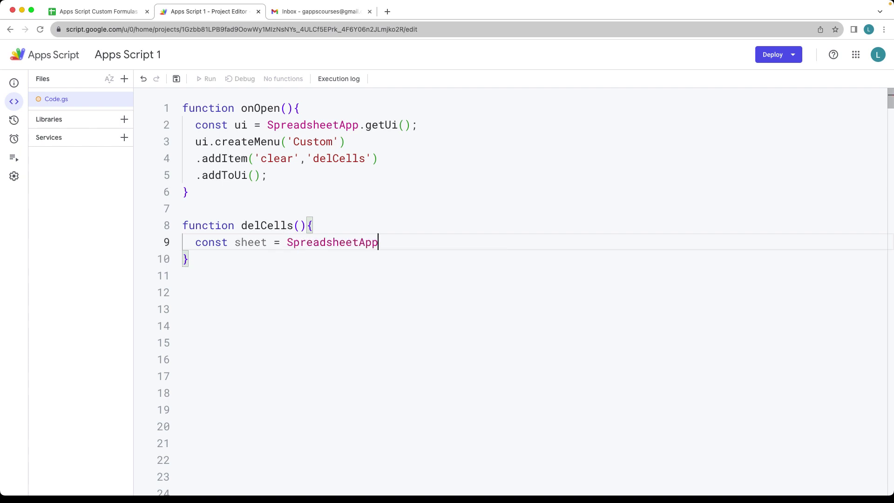
text(.get)
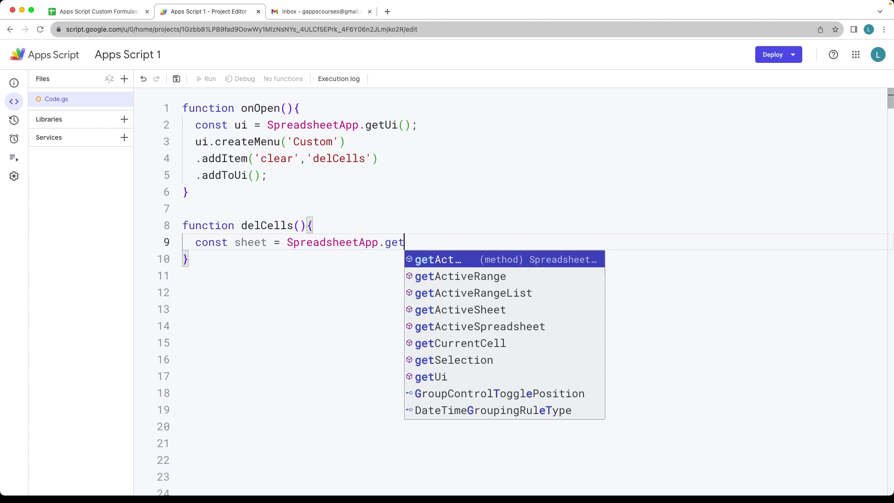
key(Down)
key(Down)
key(Down)
key(Down)
key(Return)
text(()
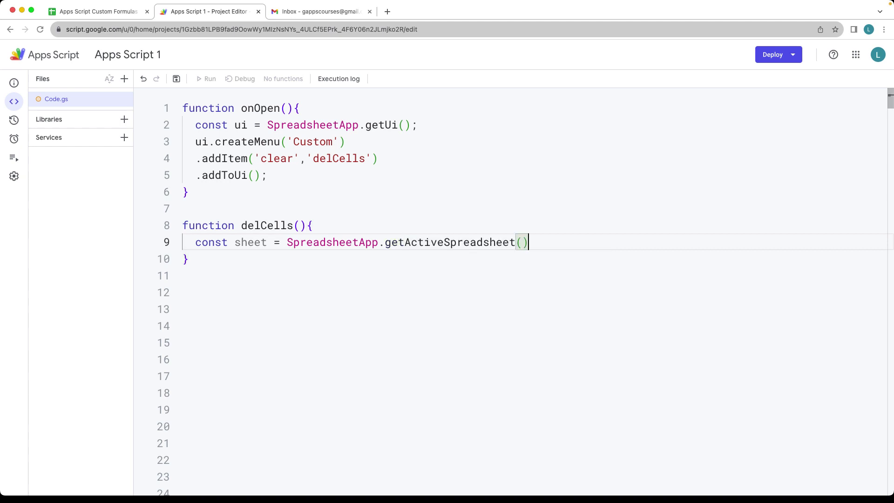
text().get)
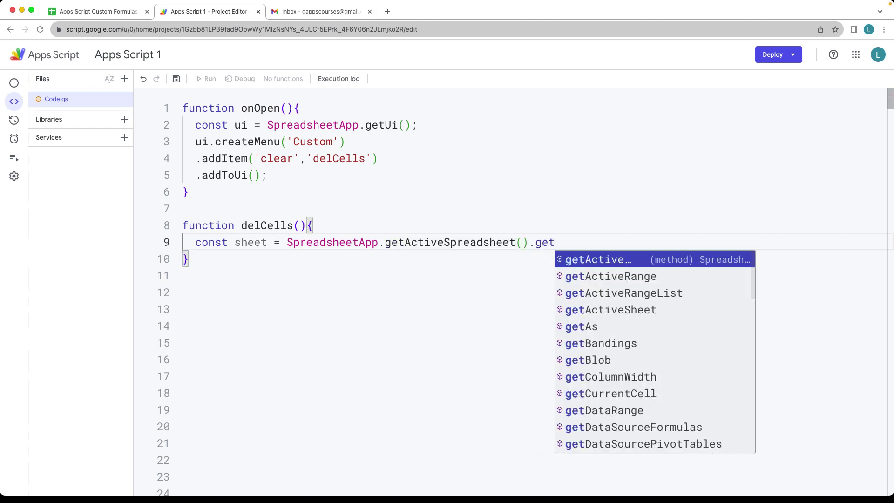
key(Down)
key(Down)
key(Down)
key(Return)
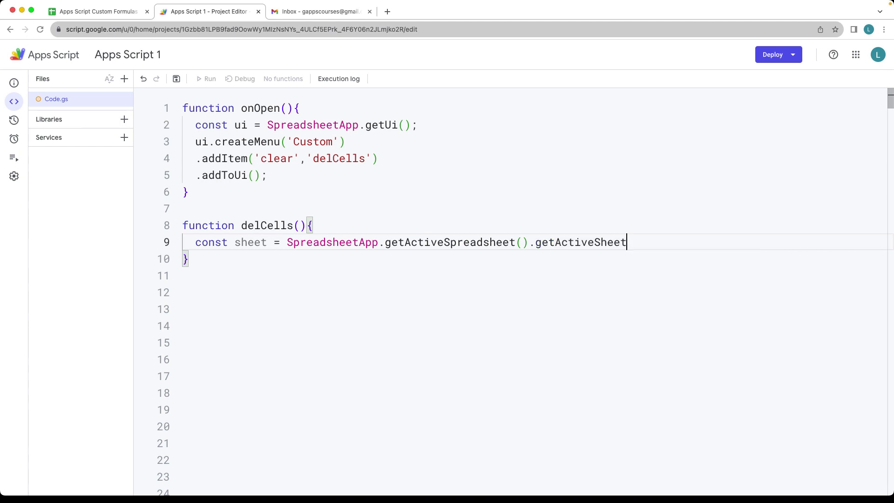
text(())
text(')
key(Return)
text(const)
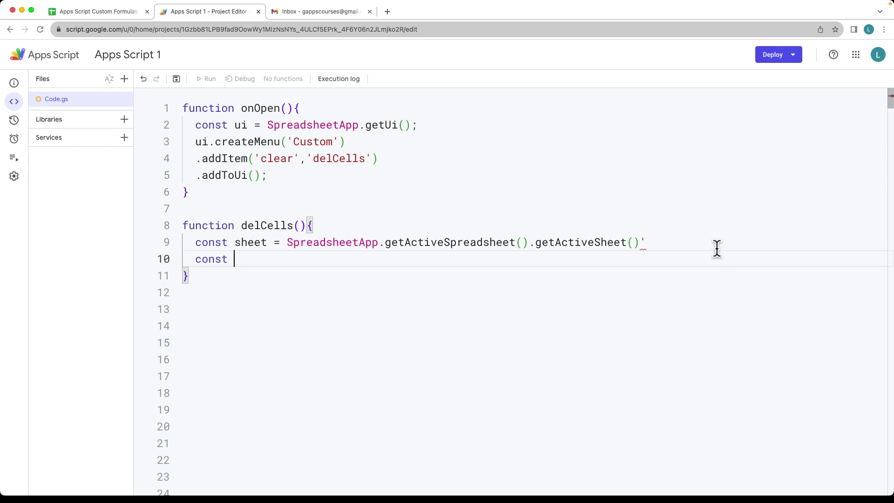
text(;)
- Complete const range with .getActiveRange() and add range.setValue('');
click(643, 241)
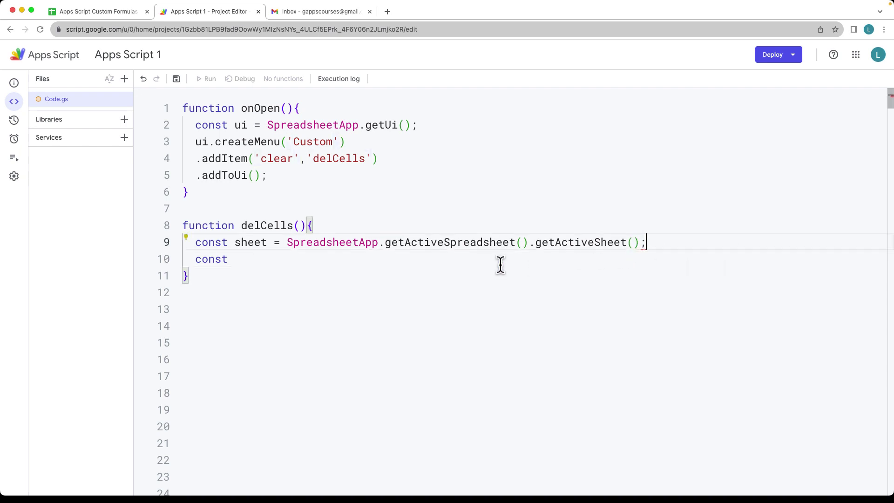
click(354, 269)
click(314, 255)
text(range)
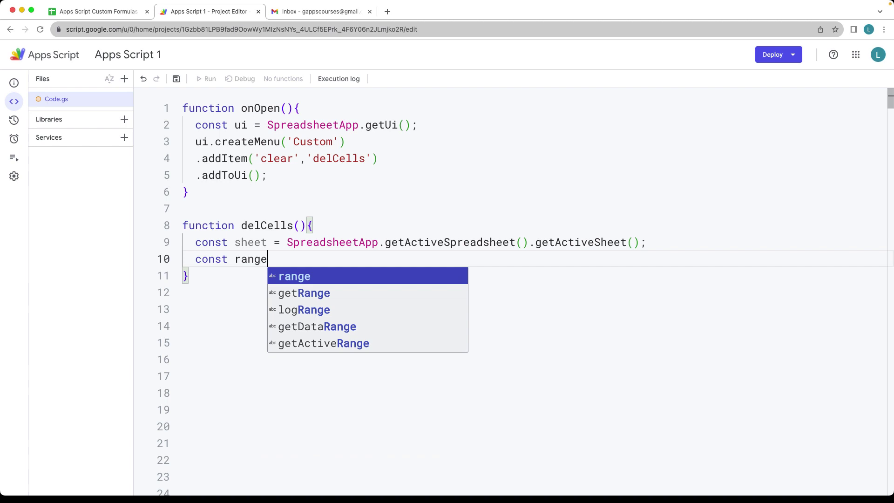
text( = )
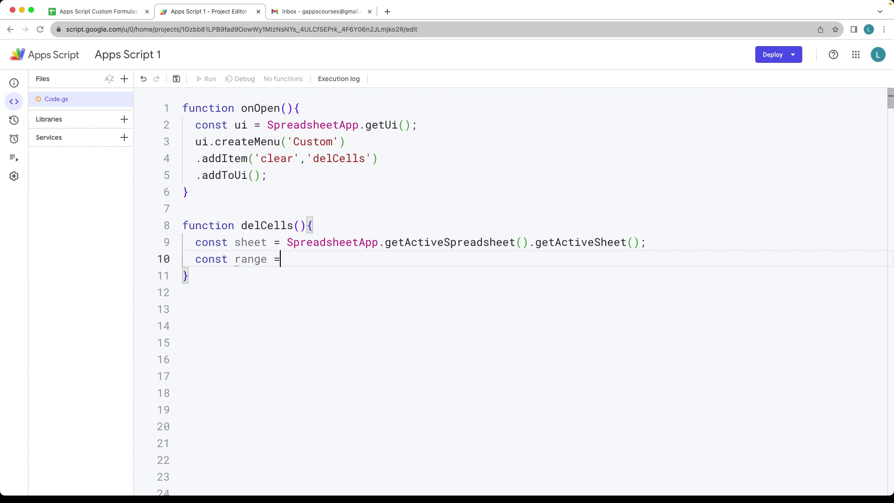
text(sheet.)
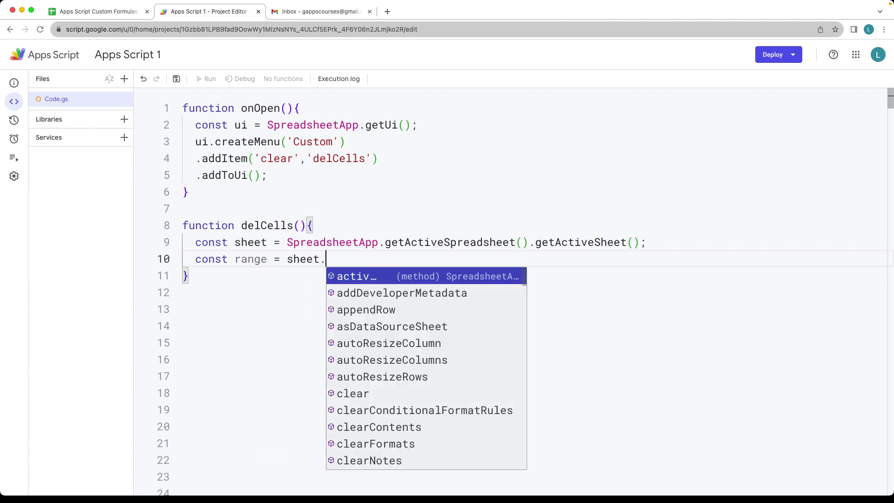
text(get)
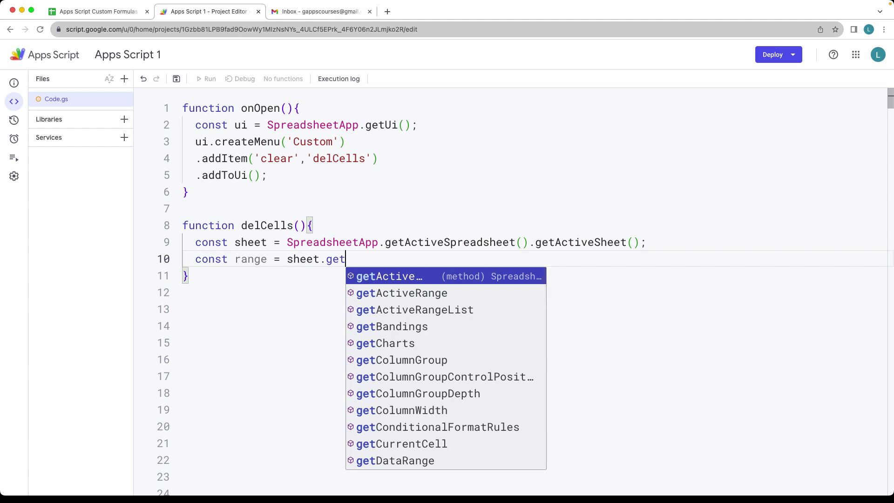
key(Down)
key(Return)
text(();)
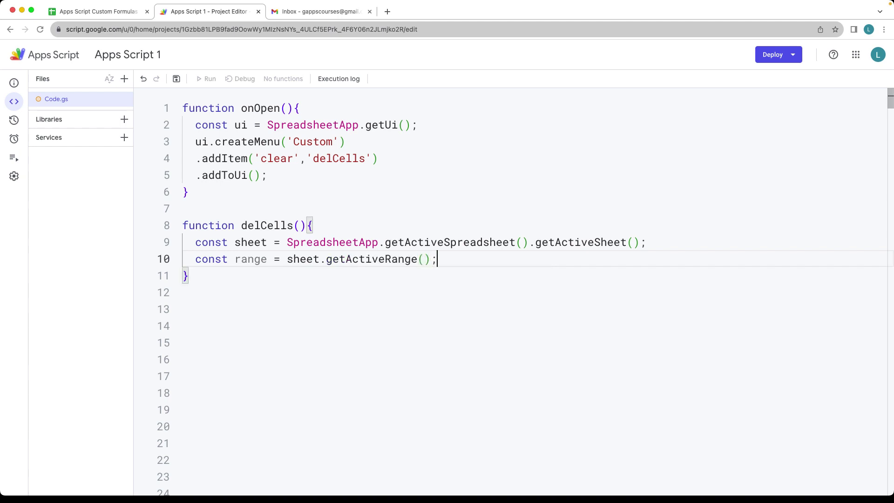
key(Return)
text(range.)
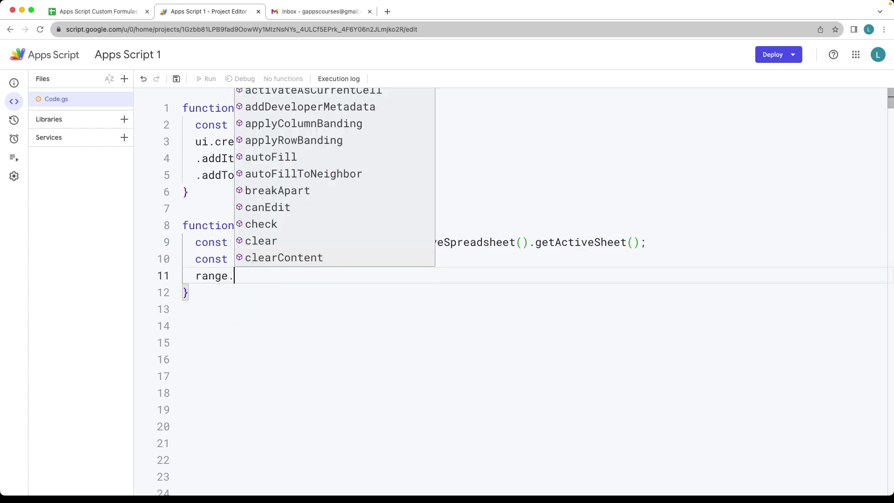
text(setVa)
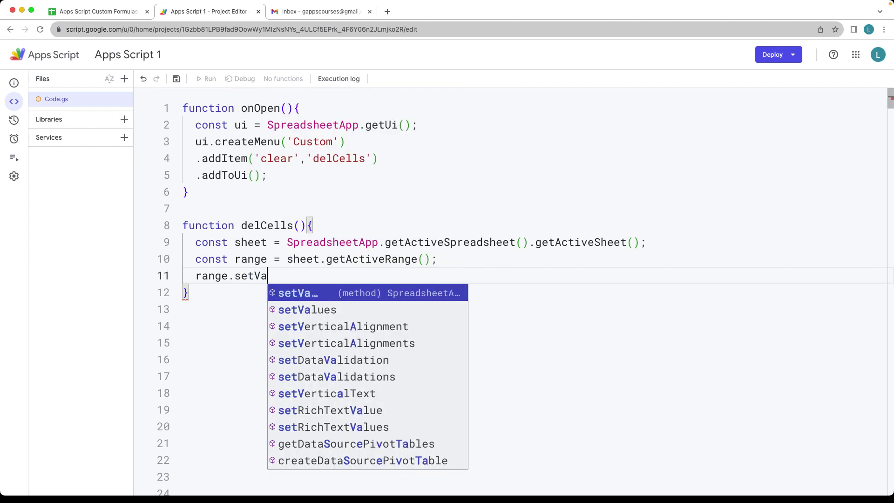
key(Return)
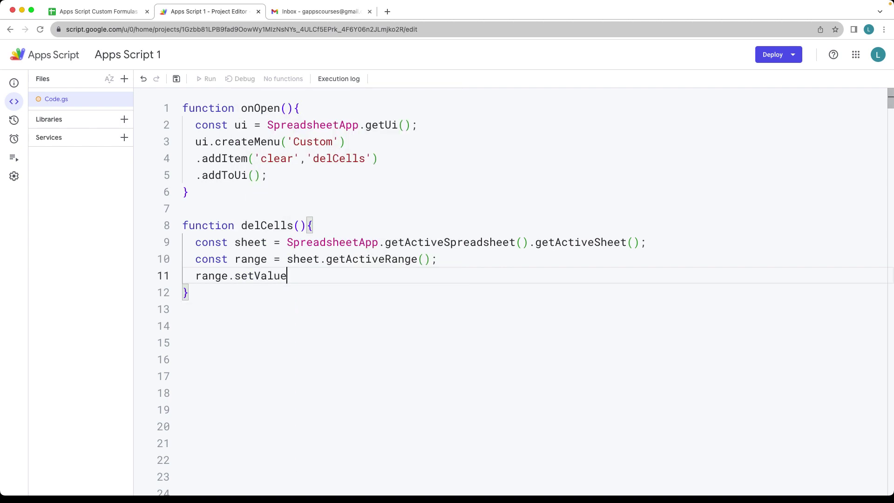
text(();)
key(Left)
key(Left)
text('')
- Save the project, run onOpen from the editor, then switch to the spreadsheet tab
key(ctrl+s)
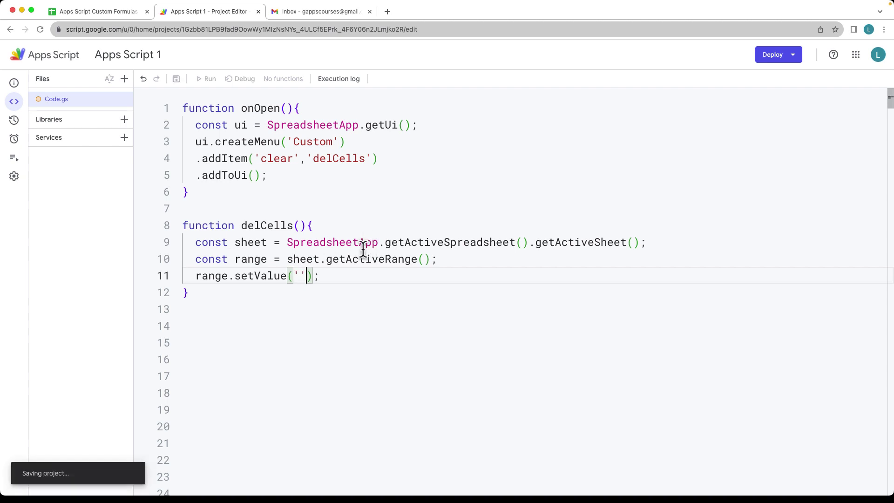
click(352, 243)
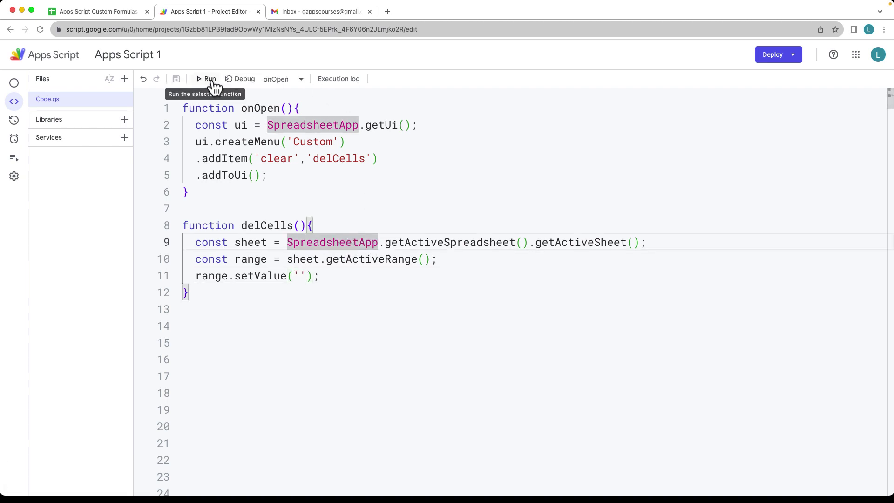
click(210, 79)
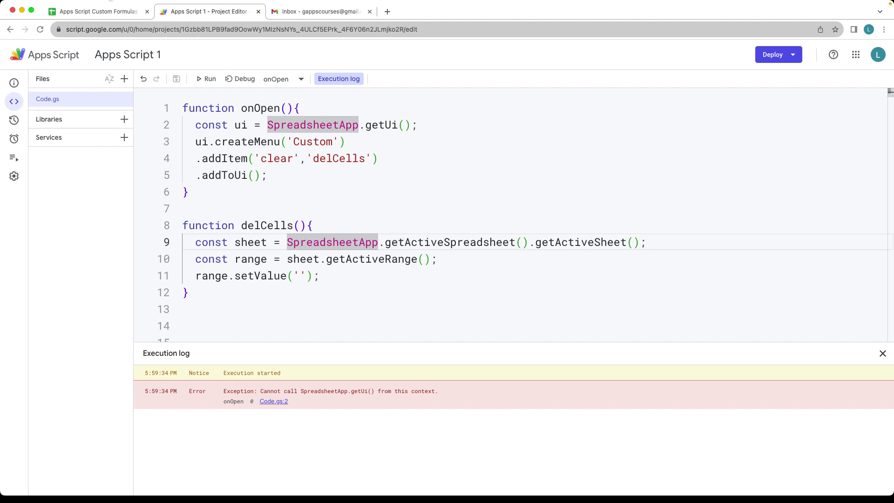
click(105, 11)
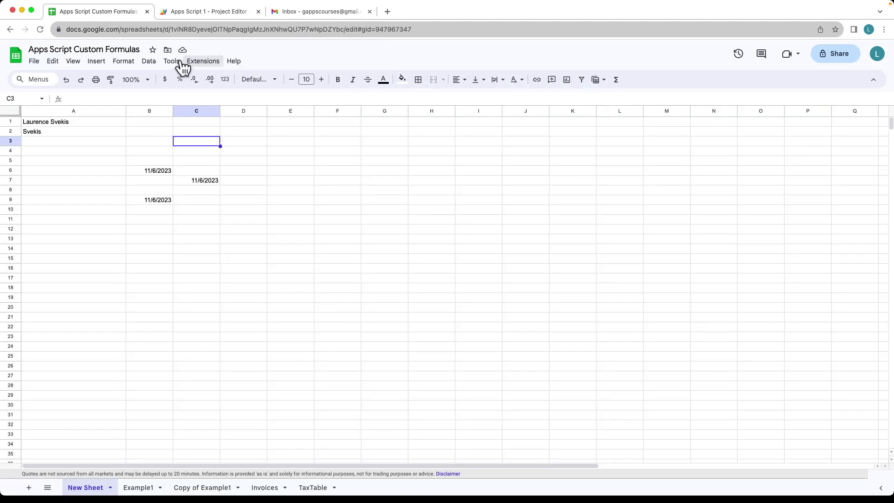
- Reload the spreadsheet and run Custom > clear on the date in B6
click(40, 29)
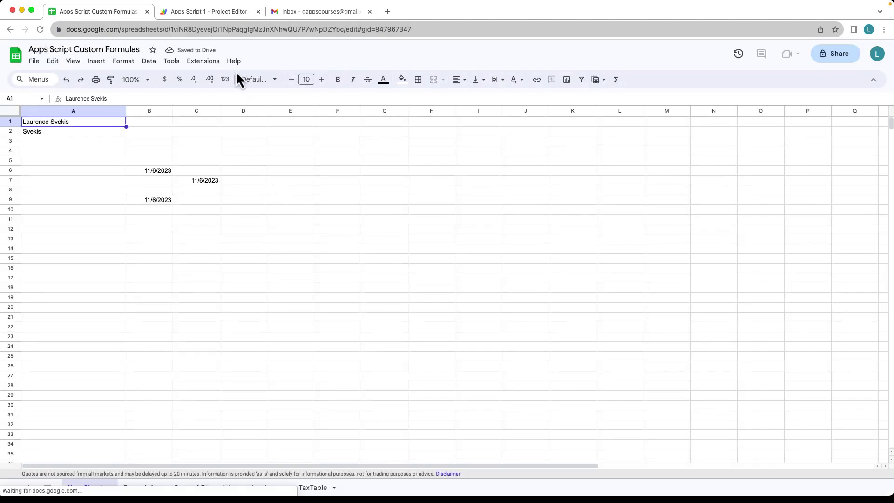
click(158, 172)
click(260, 60)
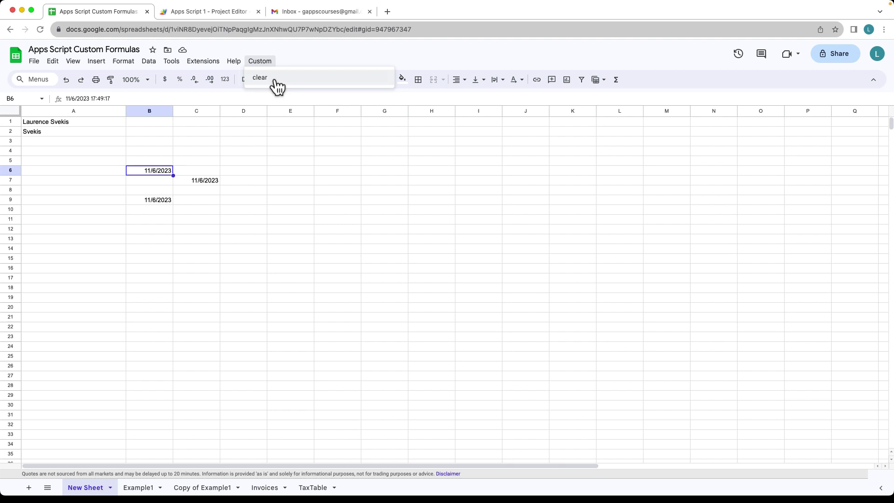
click(260, 77)
- Blank the dates in B7:C9 and Svekis in A2 with Custom > clear
click(202, 181)
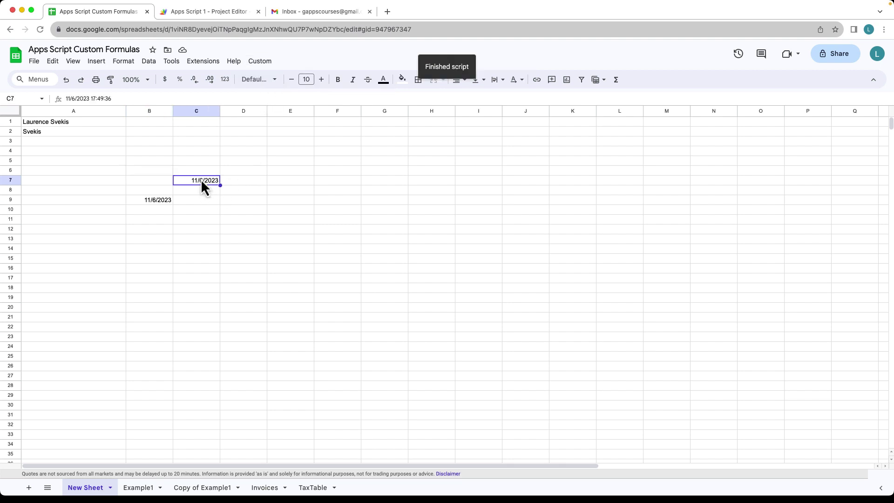
drag(154, 181, 206, 200)
click(260, 61)
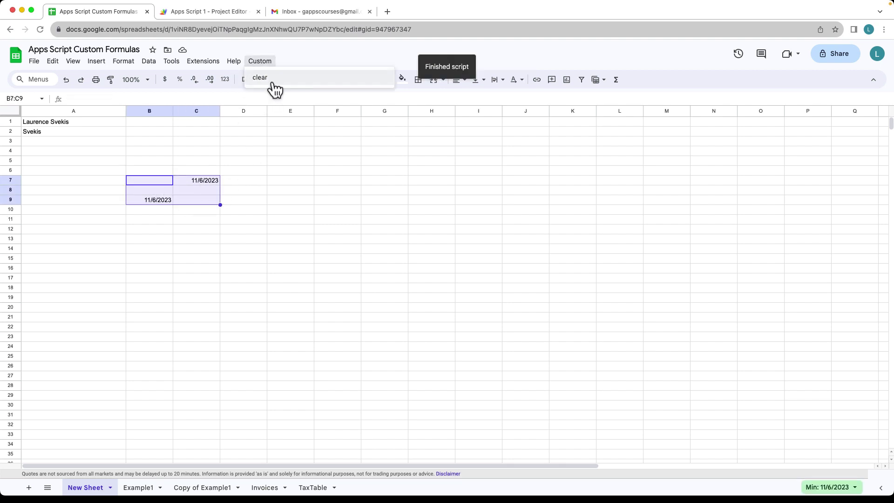
click(273, 82)
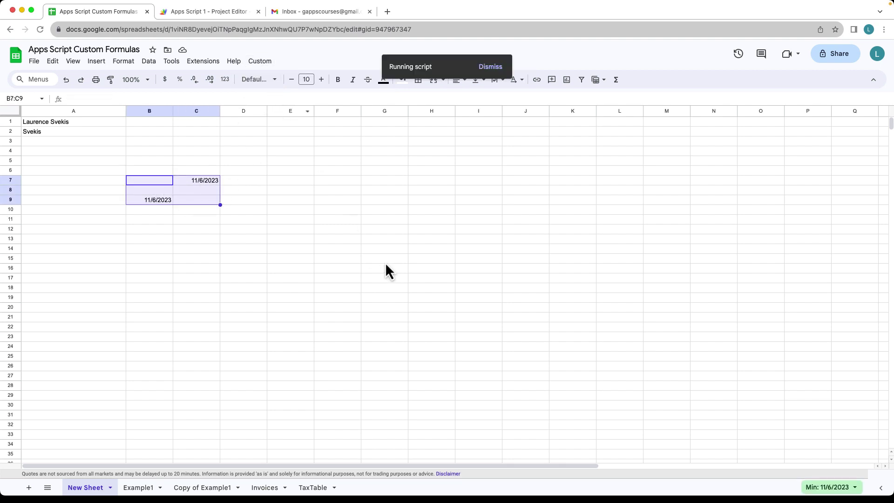
click(68, 131)
click(261, 61)
click(276, 81)
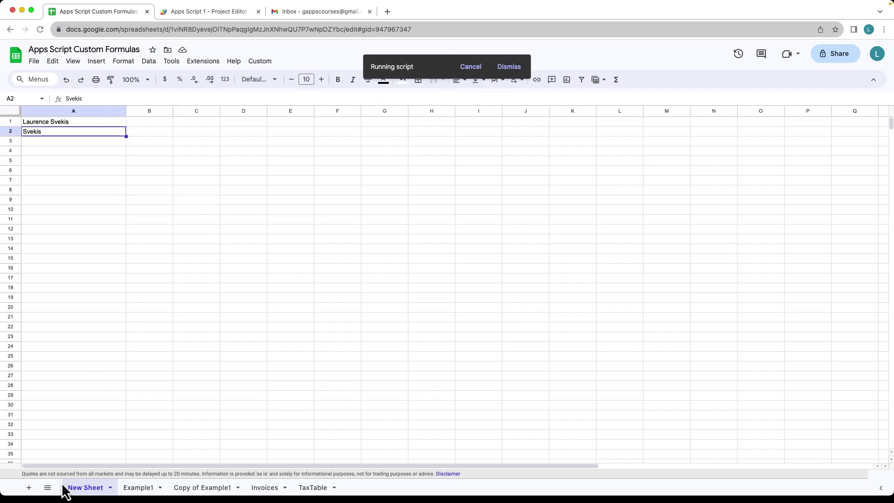
- On the Example1 sheet blank the date in F1 with Custom > clear, then return to New Sheet
click(136, 488)
click(263, 123)
click(260, 60)
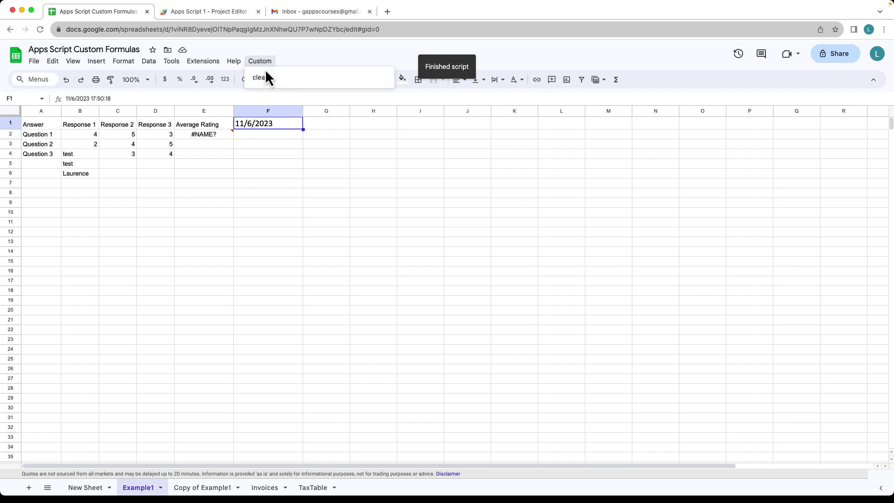
click(273, 80)
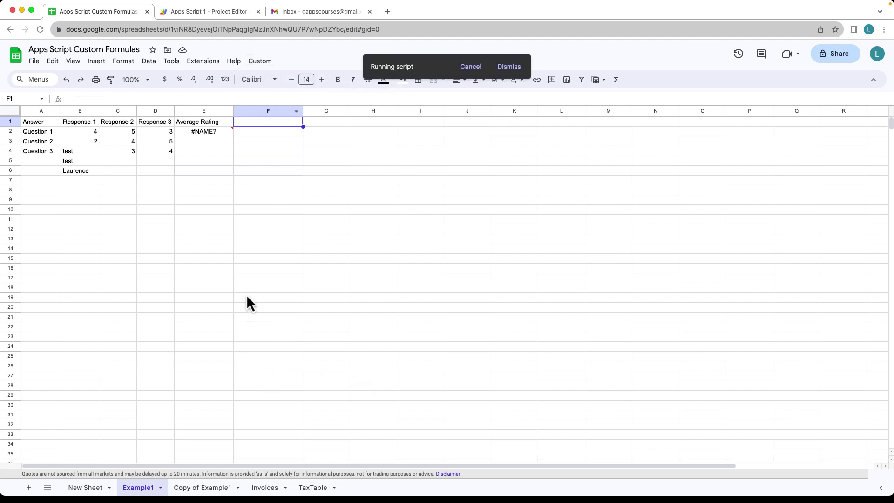
click(74, 488)
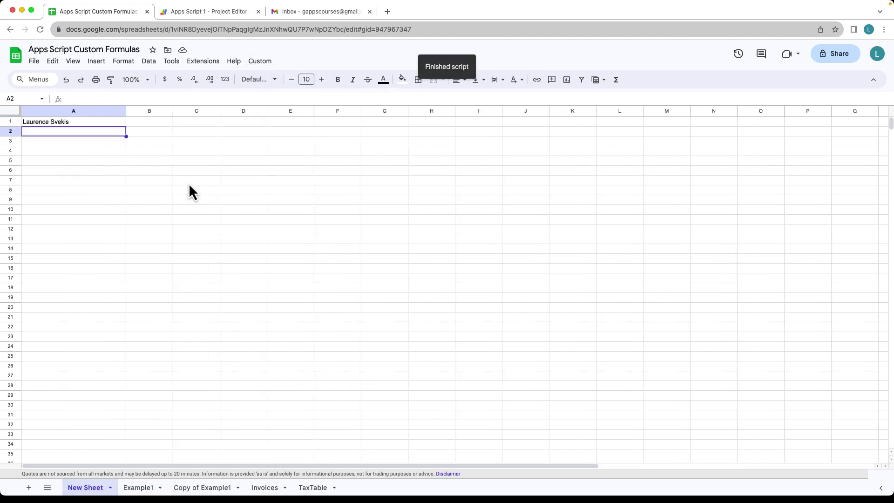
- Type scattered test words into several cells within B7:E21
click(189, 183)
text(sad)
click(289, 219)
text(sad)
click(243, 189)
text(das)
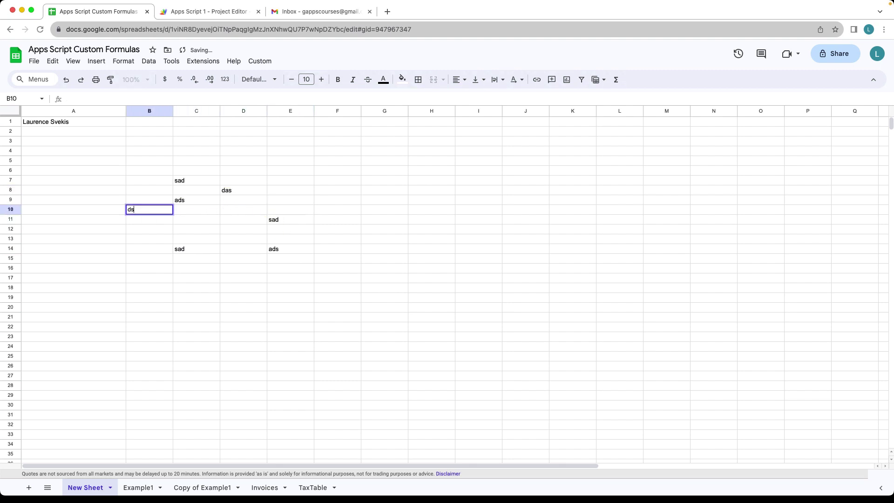
drag(243, 297, 243, 307)
text(gffd)
click(157, 259)
text(gd)
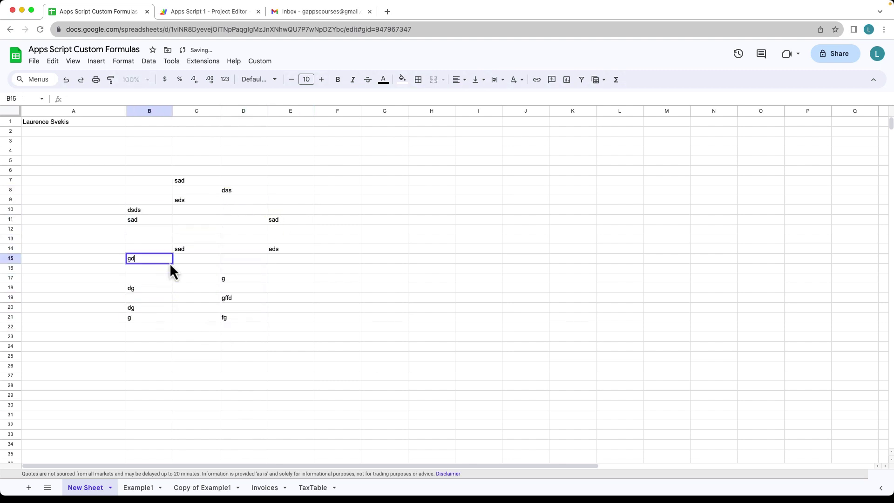
click(185, 268)
text(dgd)
key(Tab)
- Select the whole block B7:E21 and run Custom > clear to blank it
mouse_move(148, 177)
mouse_down()
mouse_move(259, 318)
mouse_move(292, 318)
mouse_up()
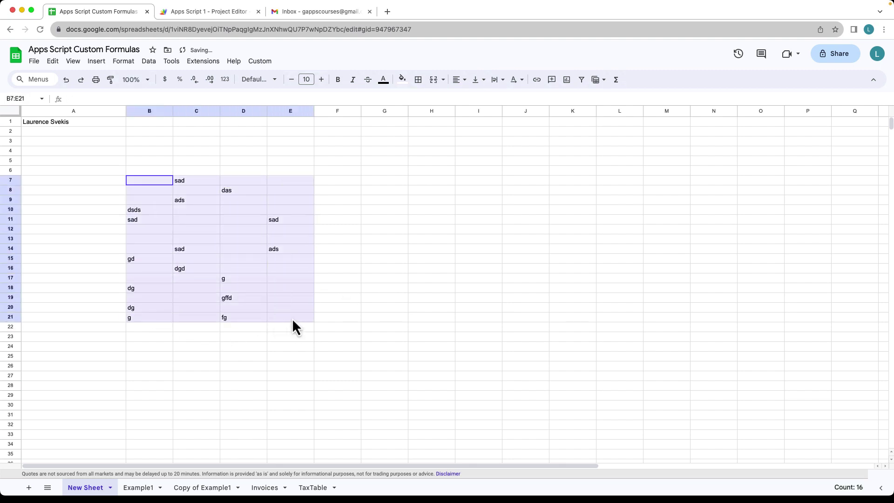
click(265, 63)
click(272, 78)
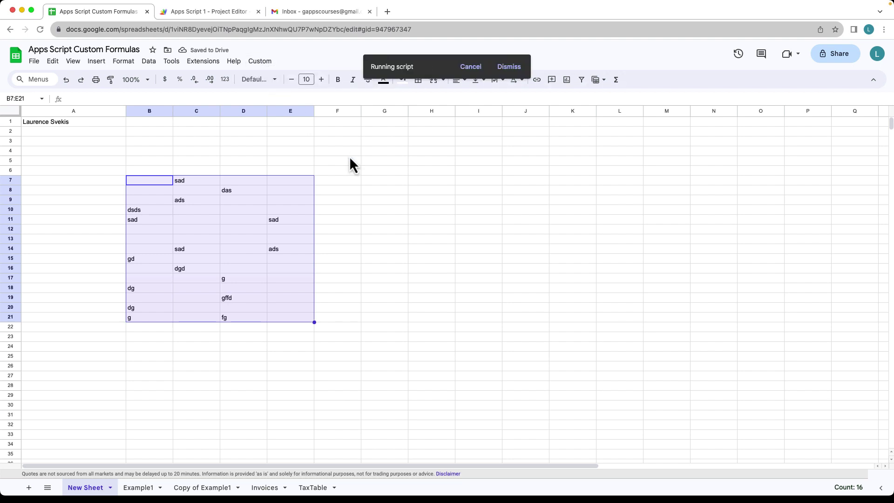
- Return to the Apps Script editor and close the Execution log panel
click(209, 14)
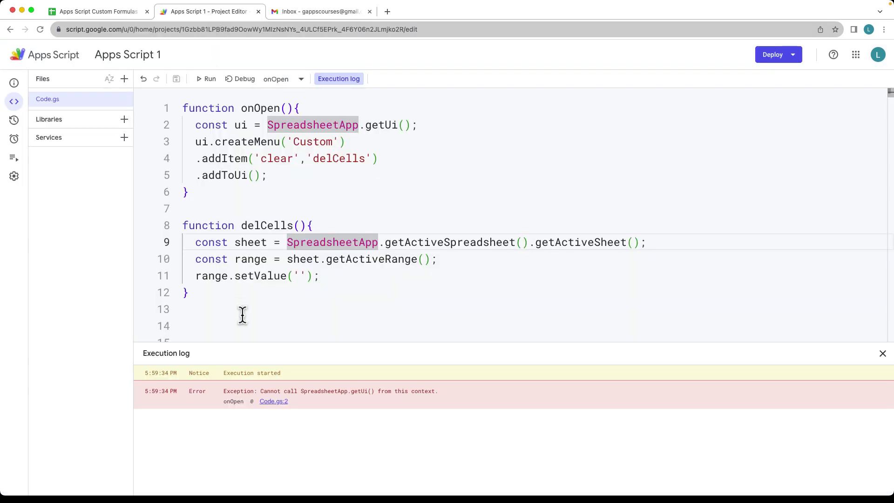
click(882, 352)
click(465, 327)
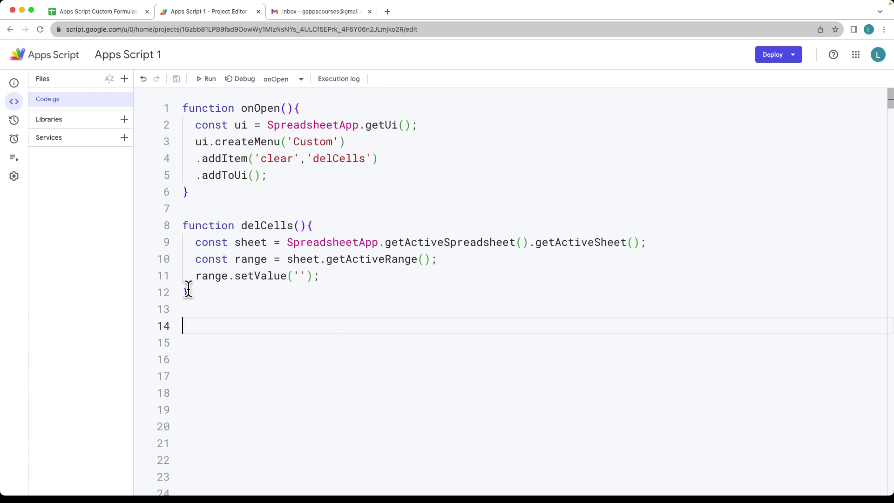